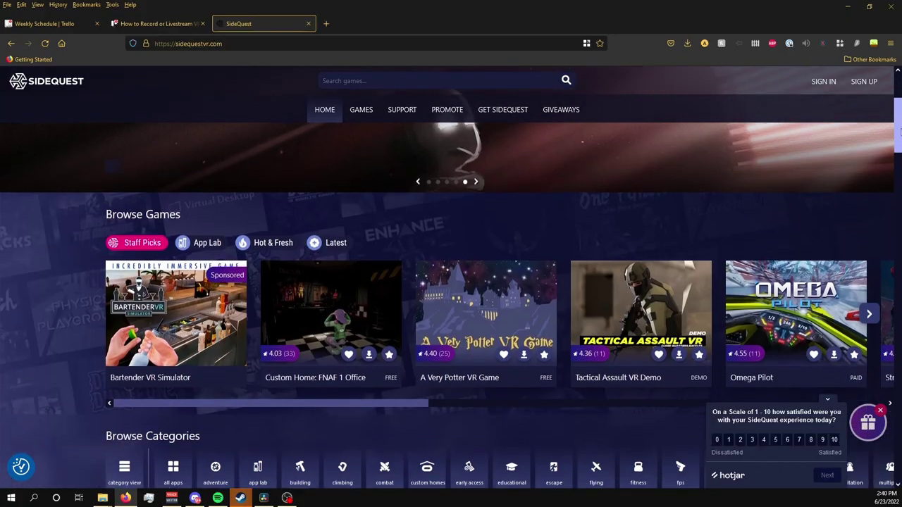
Go to SideQuest's Download & Setup page listing the desktop app downloads
scroll(901, 148, "down", 3)
scroll(901, 148, "down", 5)
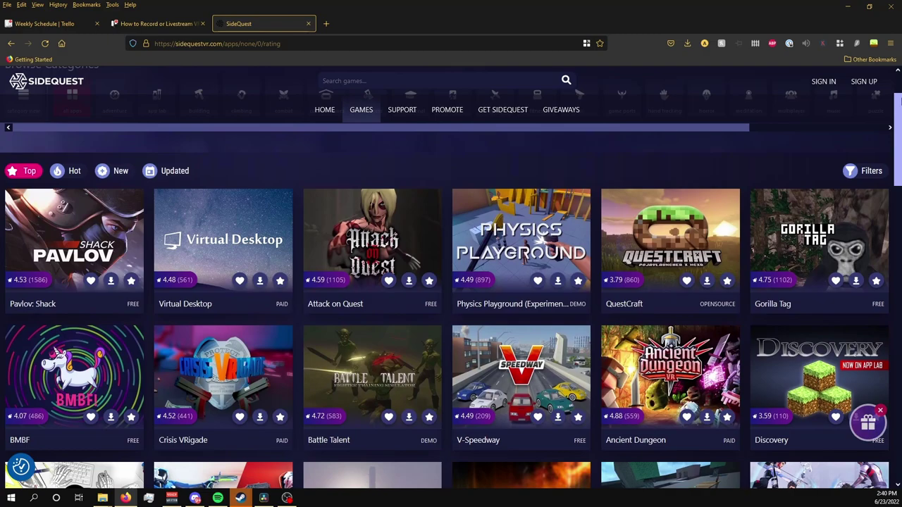
left_click_drag(899, 103, 893, 79)
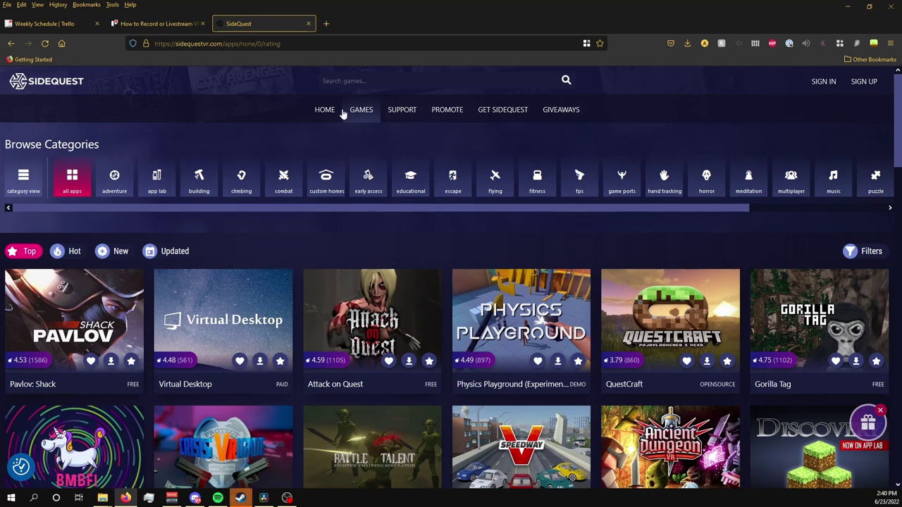
left_click(497, 112)
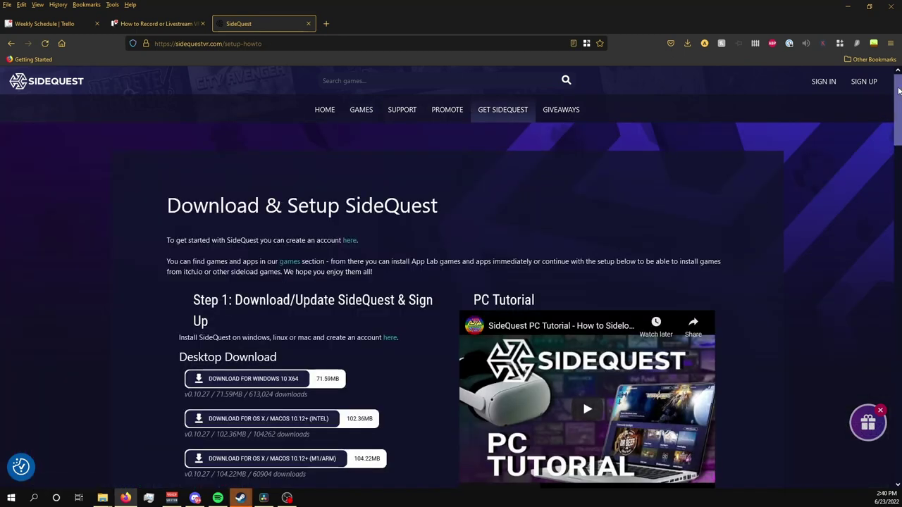
left_click_drag(899, 91, 901, 160)
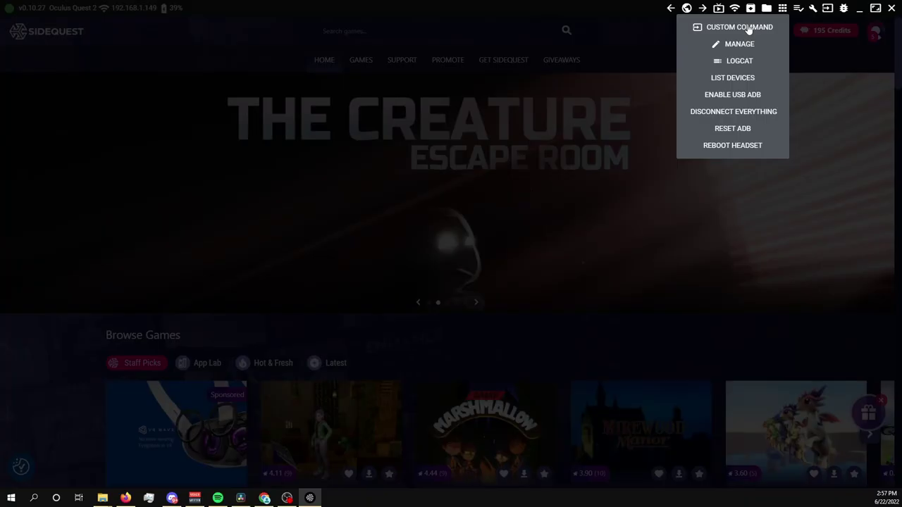
Run the ADB custom command setting capture width to 1440, then paste the 1080 height command
left_click(749, 26)
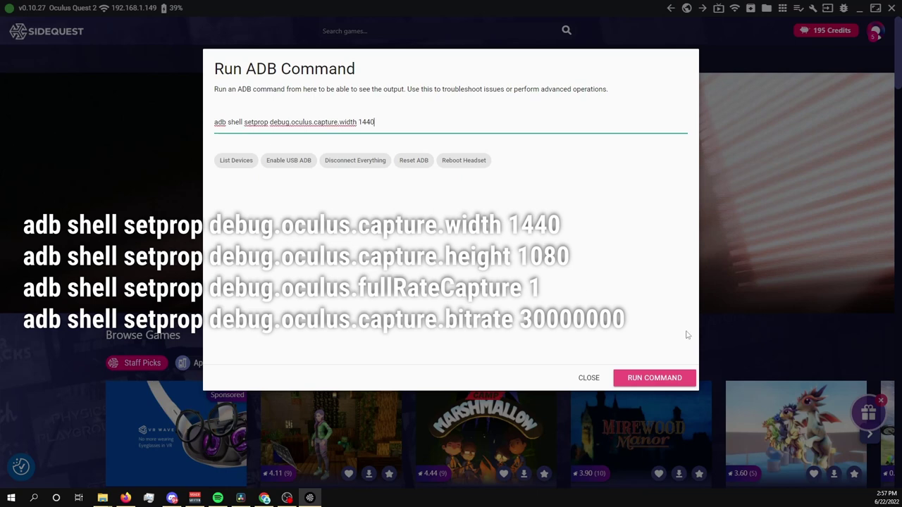
left_click(658, 385)
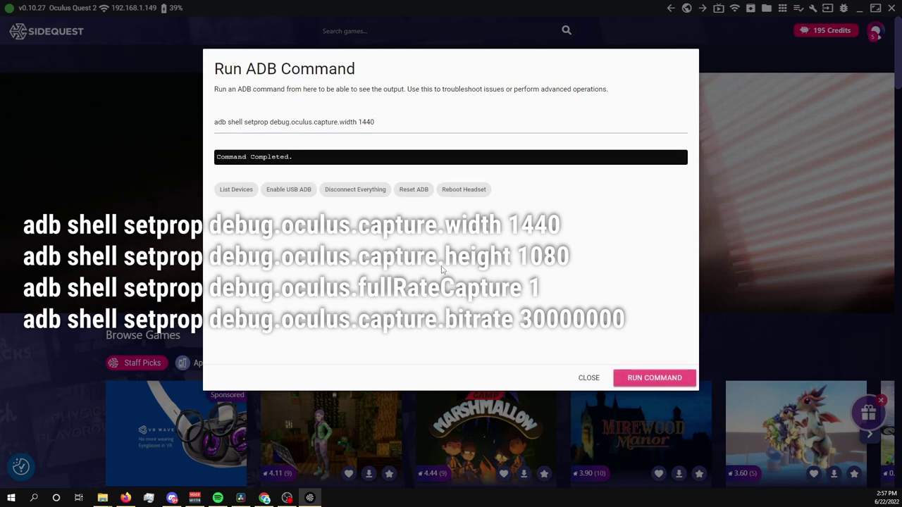
left_click(399, 122)
key("ctrl+a")
type("adb shell setprop debug.oculus.capture.height 1080")
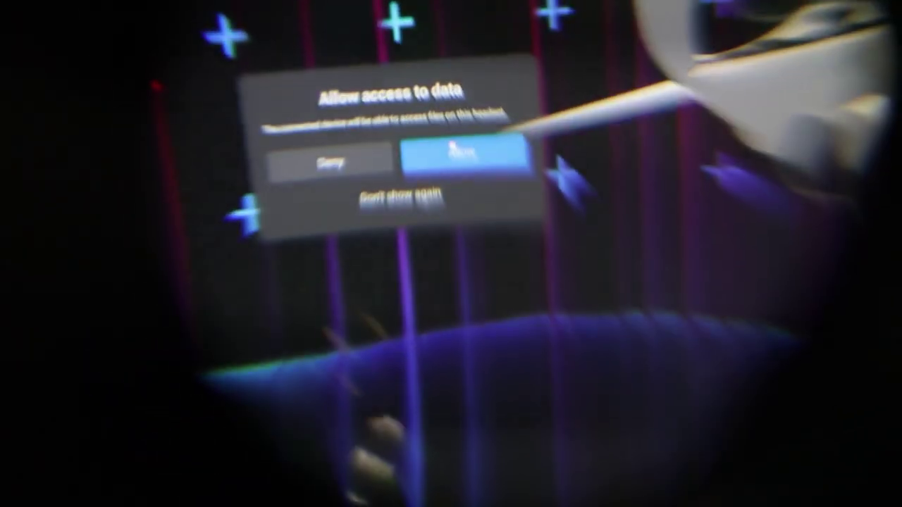
Allow the PC to access headset data and open its Internal shared storage
left_click(458, 152)
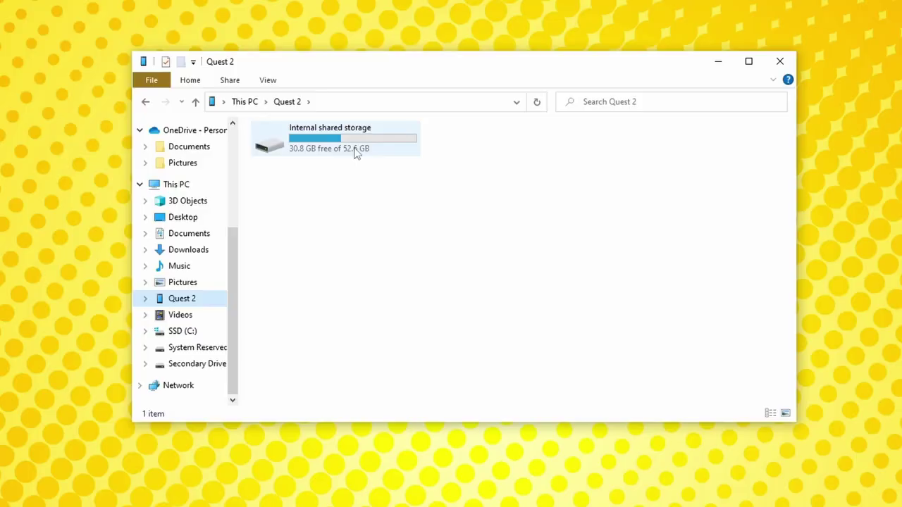
double_click(356, 154)
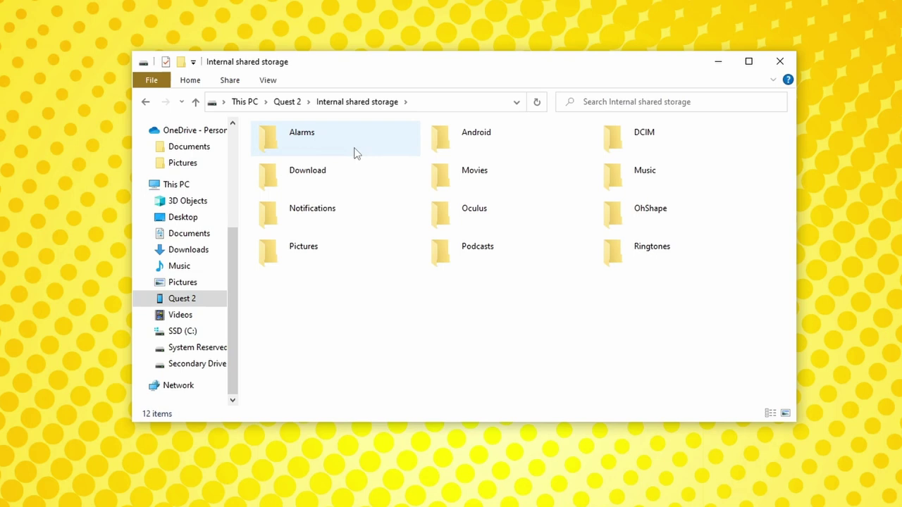
Delete all five recorded videos in the headset's Oculus\VideoShots folder
double_click(456, 225)
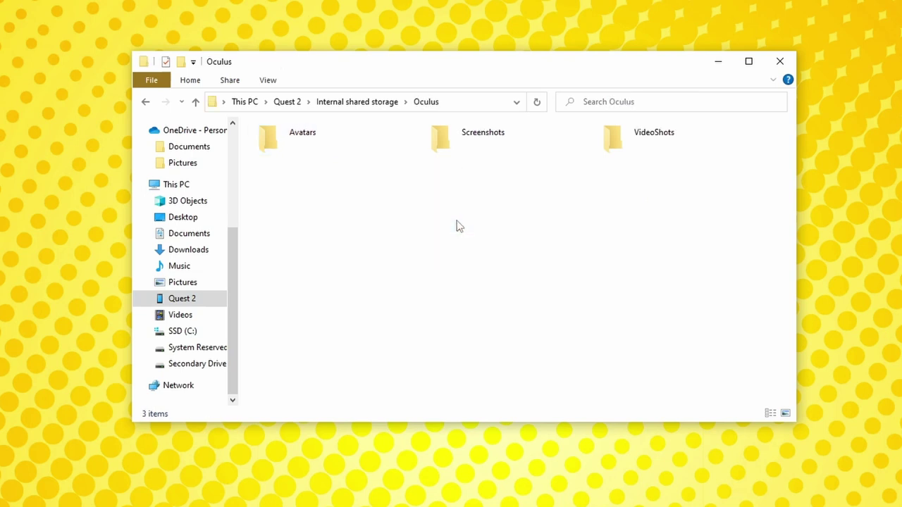
double_click(638, 141)
key("ctrl+a")
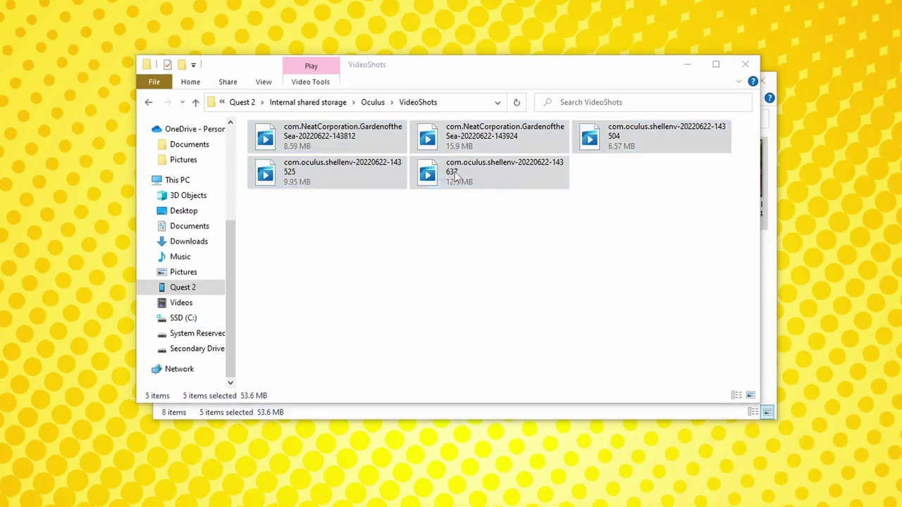
key("Delete")
left_click(497, 244)
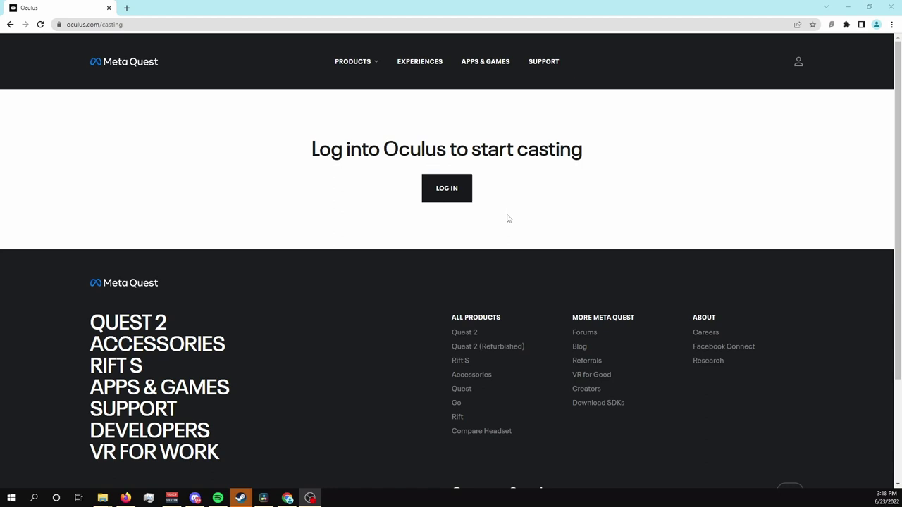
Log in to Oculus Casting with Facebook and start casting from the headset
left_click(446, 194)
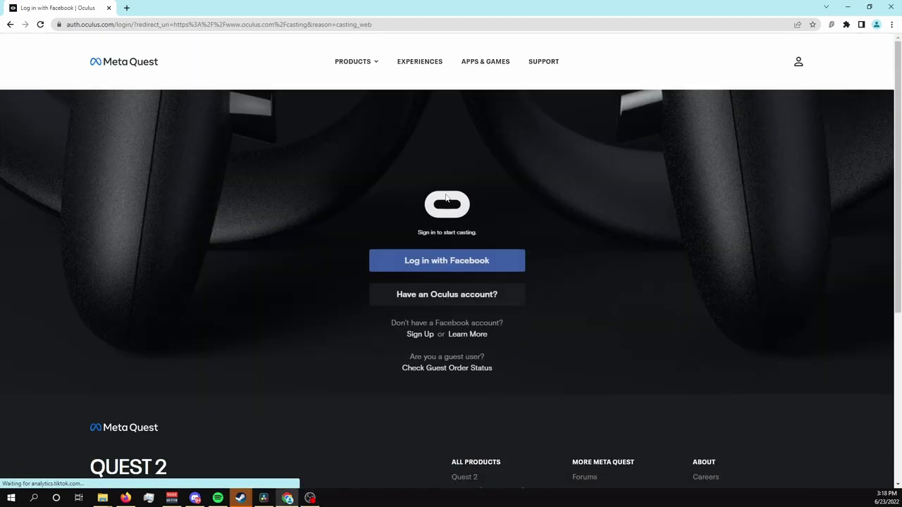
left_click(449, 260)
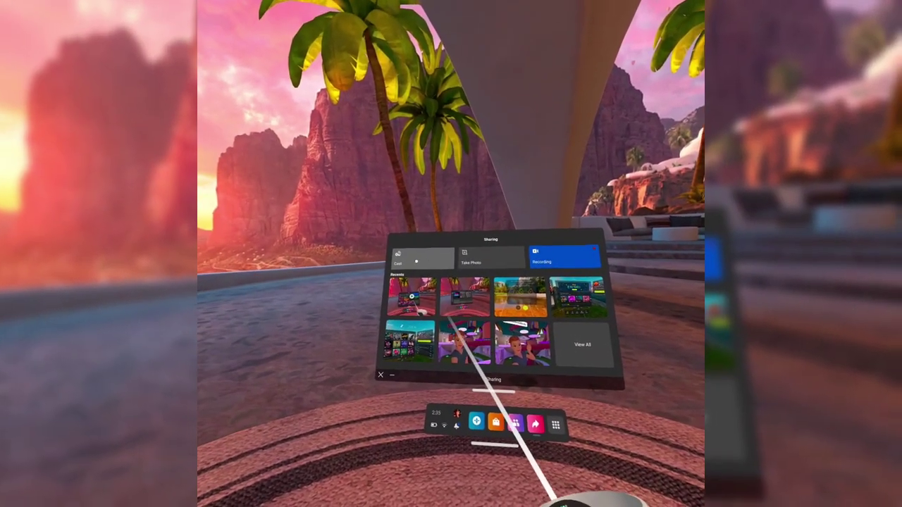
left_click(356, 233)
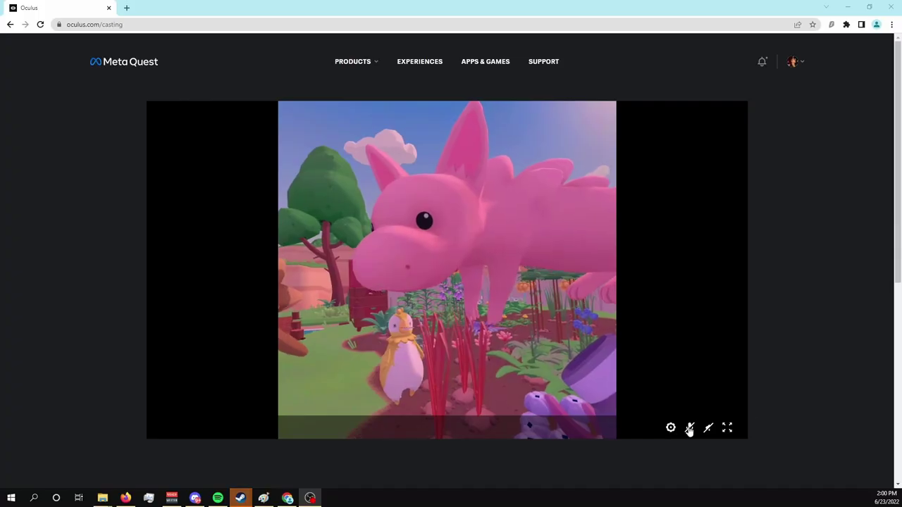
Unmute the cast, make it full screen, and enable Widescreen (crop)
left_click(709, 428)
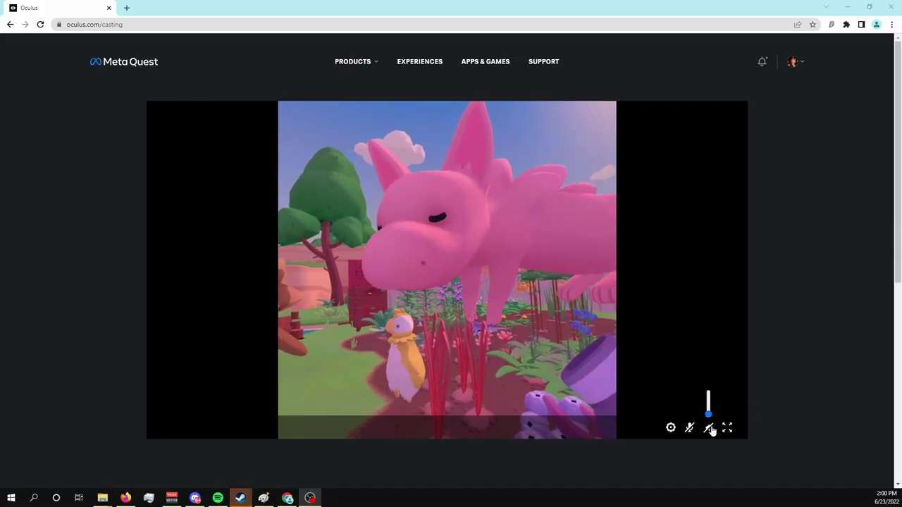
left_click(728, 428)
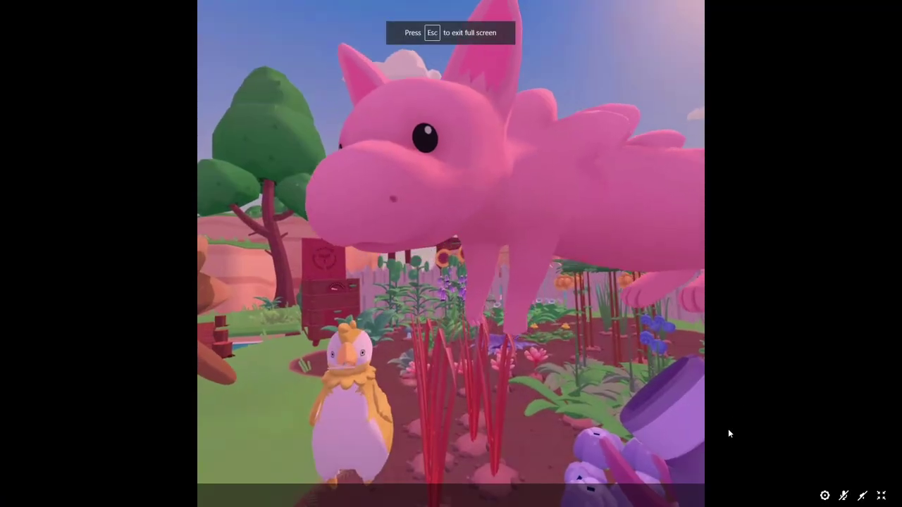
left_click(825, 495)
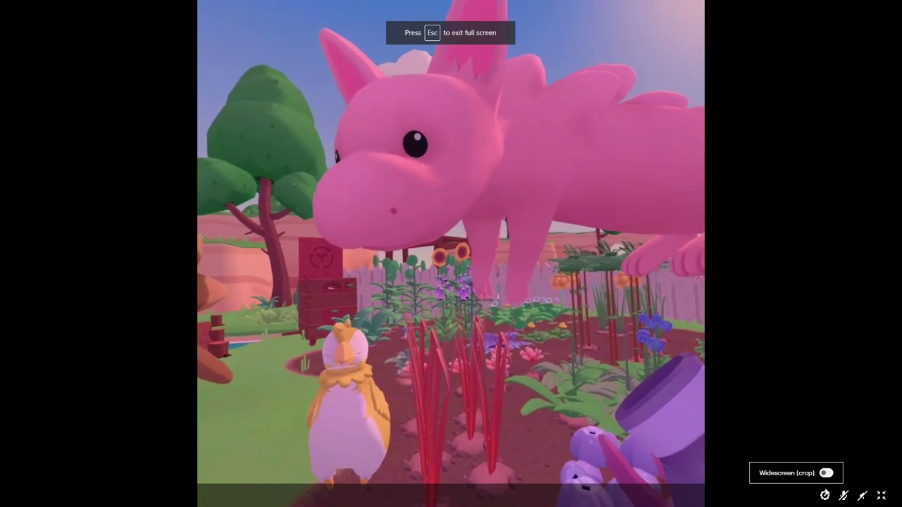
left_click(826, 474)
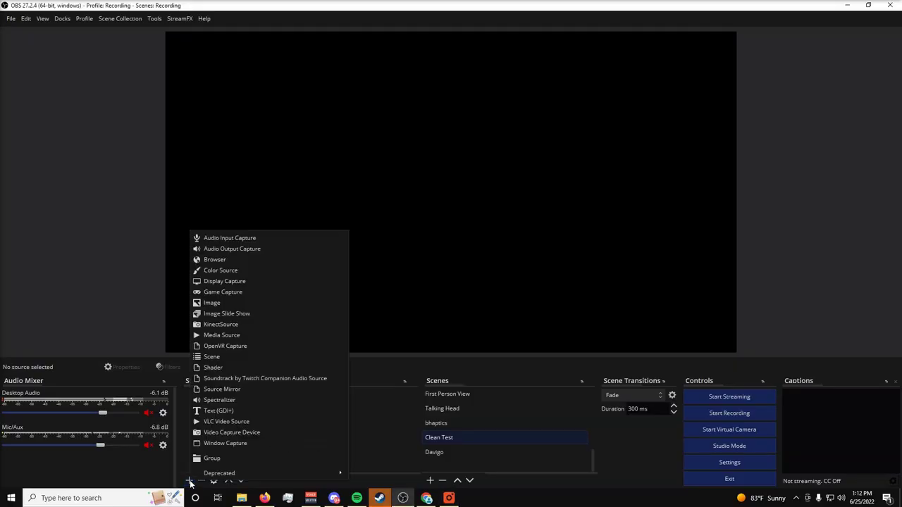
Add a 'Quest Cast' Window Capture of the Chrome Oculus window with cursor capture off
left_click(217, 444)
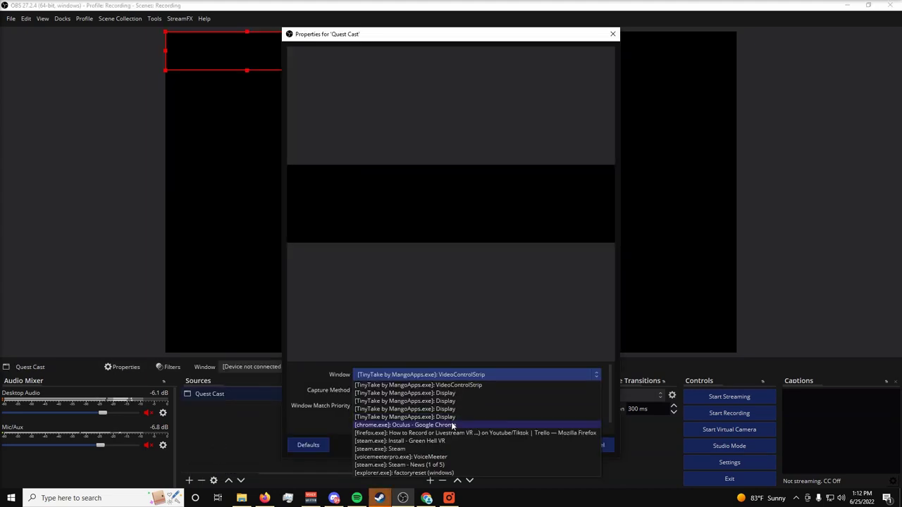
left_click(451, 423)
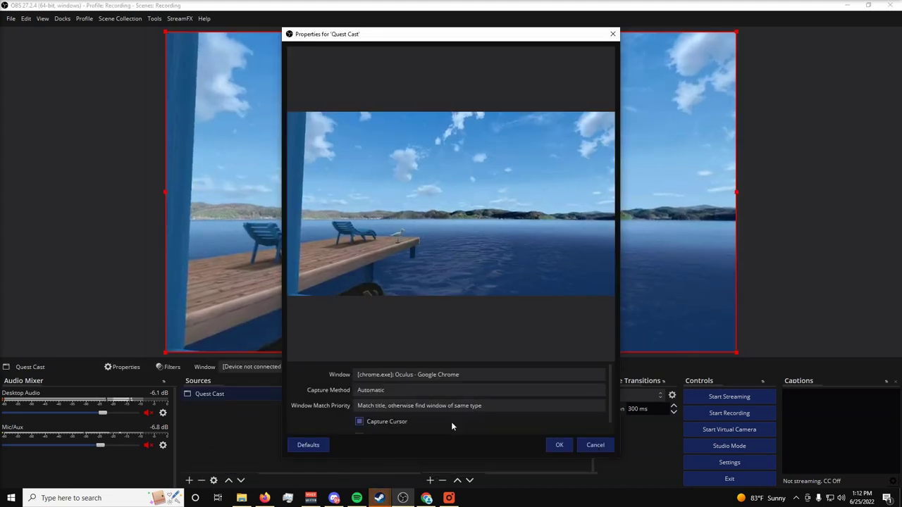
scroll(451, 422, "down", 1)
left_click(390, 407)
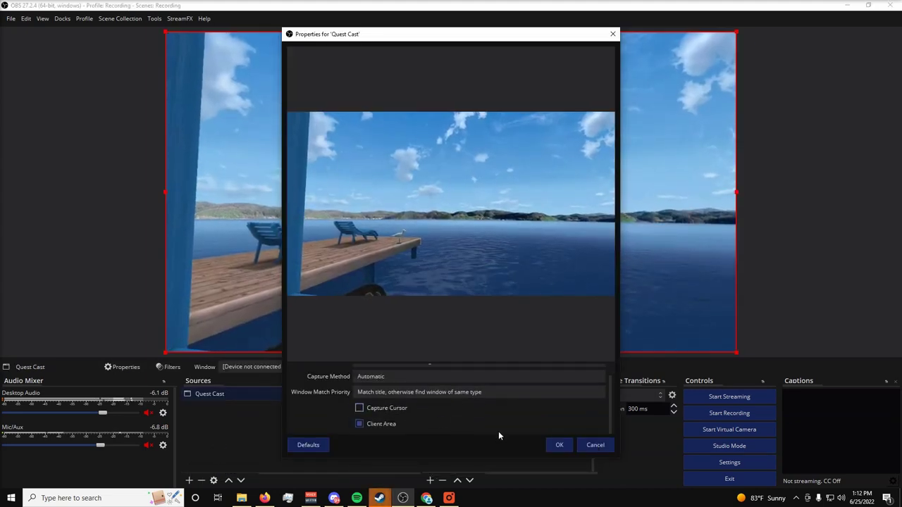
left_click(559, 444)
left_click(805, 257)
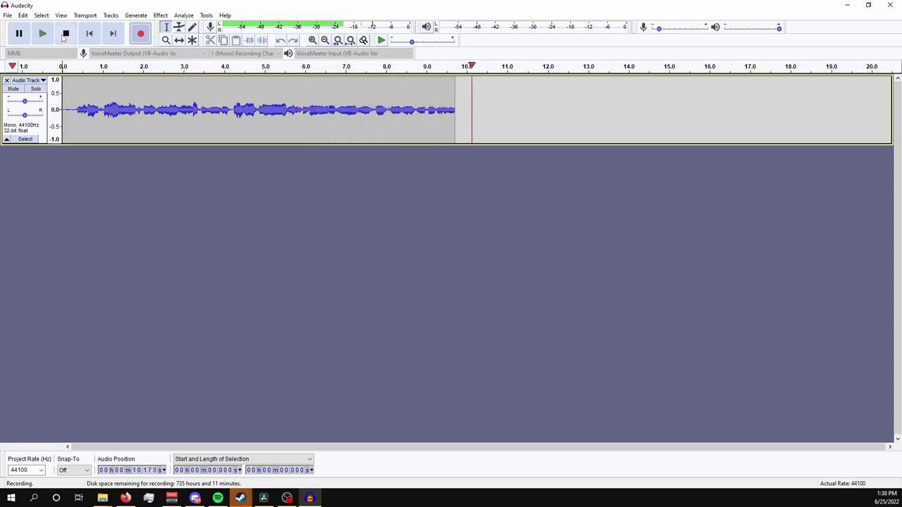
Stop the Audacity recording after about ten seconds of mono voice
left_click(65, 35)
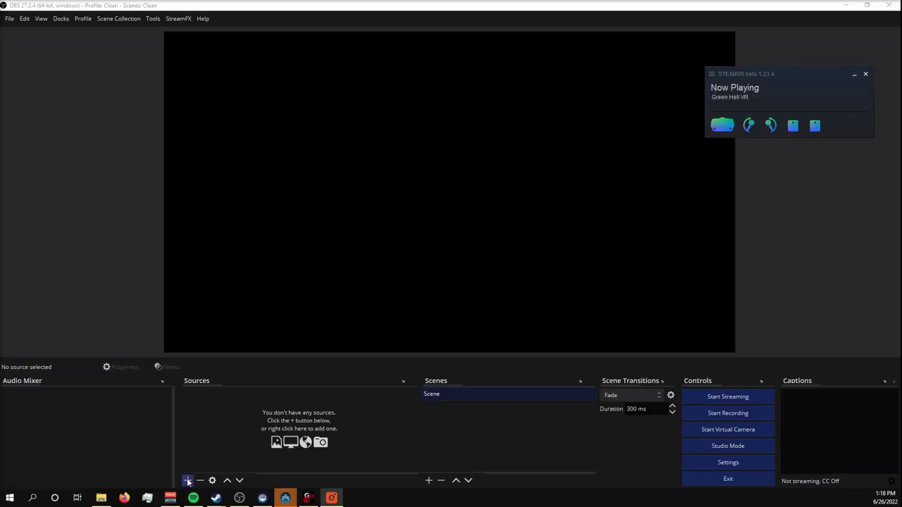
Add a Game Capture source set to capture the specific window [GHVR.exe]: GHVR
left_click(187, 481)
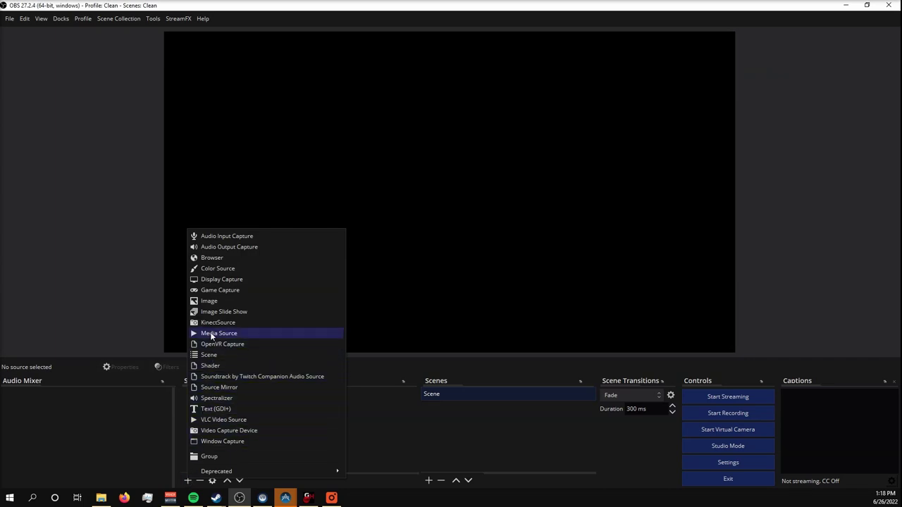
left_click(211, 290)
key("Return")
left_click(435, 374)
left_click(435, 392)
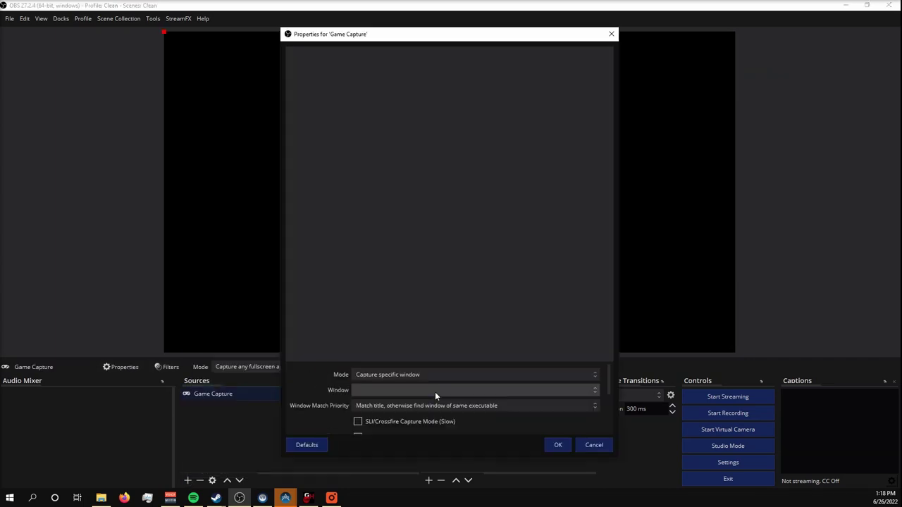
left_click(435, 392)
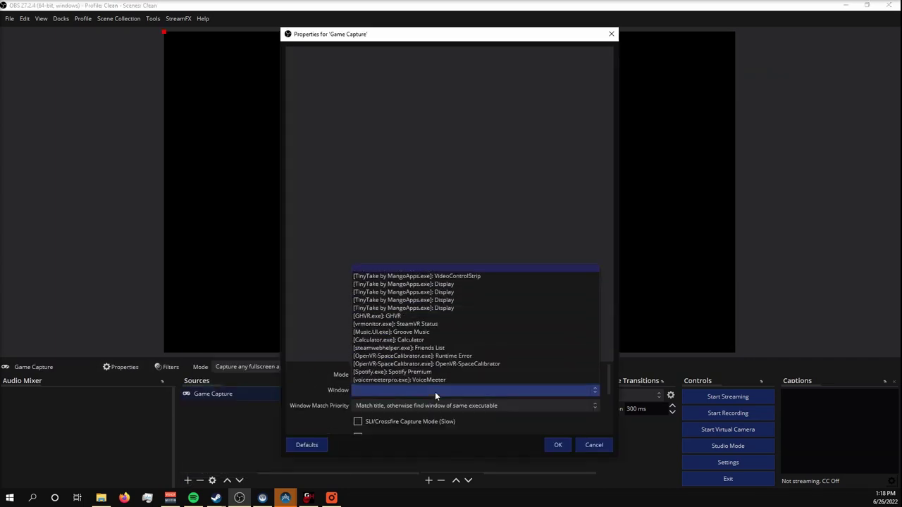
left_click(394, 317)
left_click(557, 446)
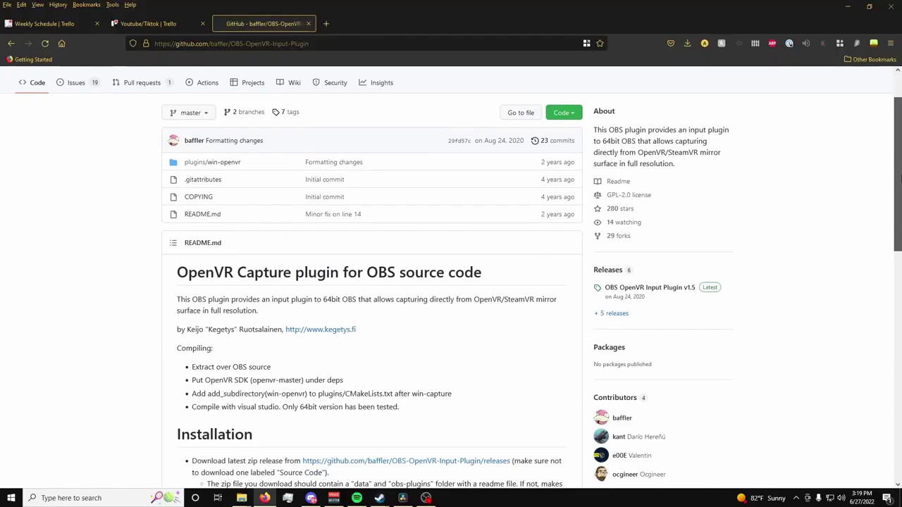
Open the OBS OpenVR Input Plugin v1.5 GitHub release page and read the installation steps
scroll(899, 224, "down", 5)
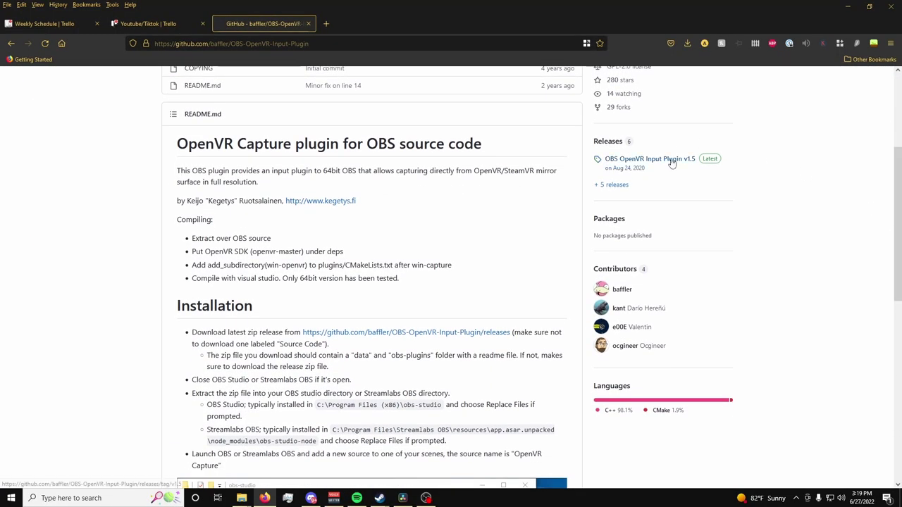
left_click(671, 161)
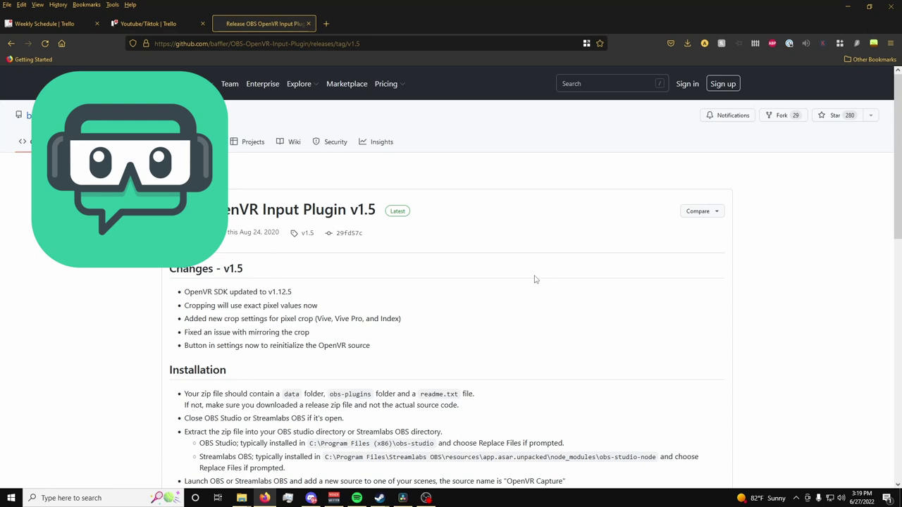
scroll(535, 280, "down", 4)
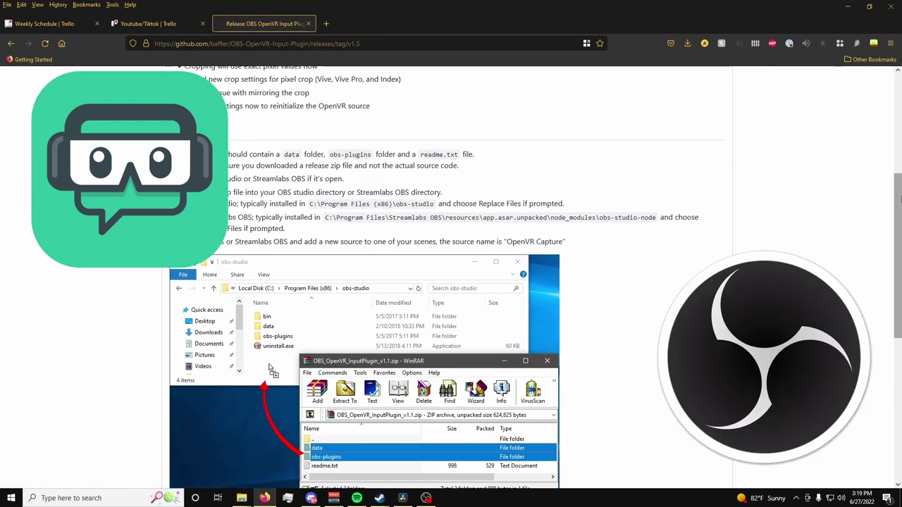
scroll(365, 317, "down", 5)
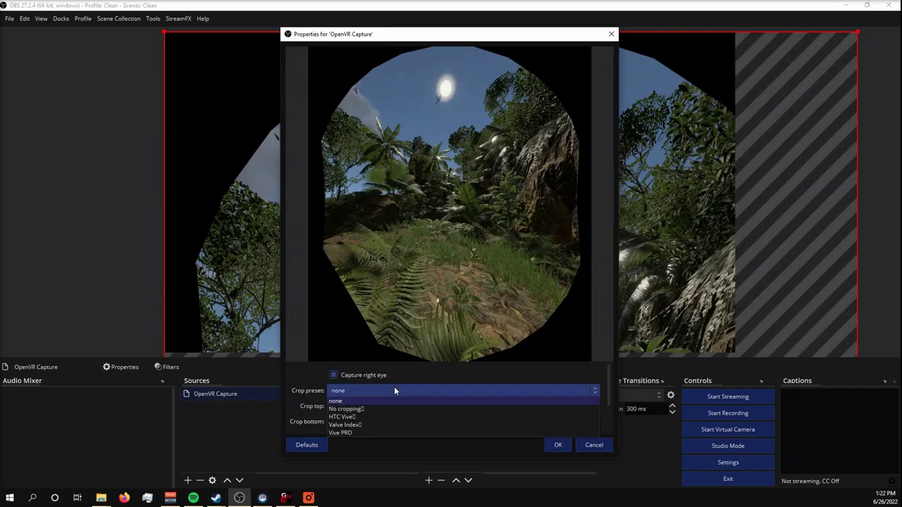
Crop the OpenVR Capture with the Valve Index preset and stretch it to fill the canvas width
left_click(364, 425)
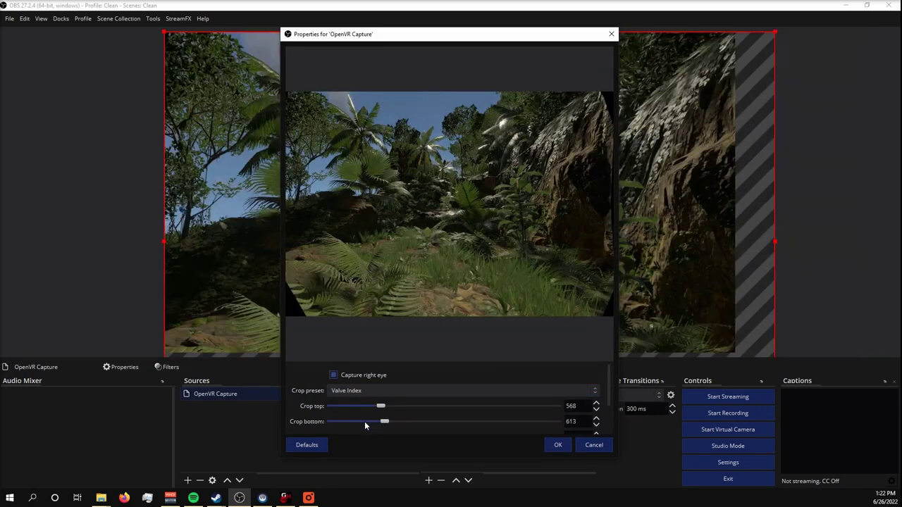
left_click(554, 444)
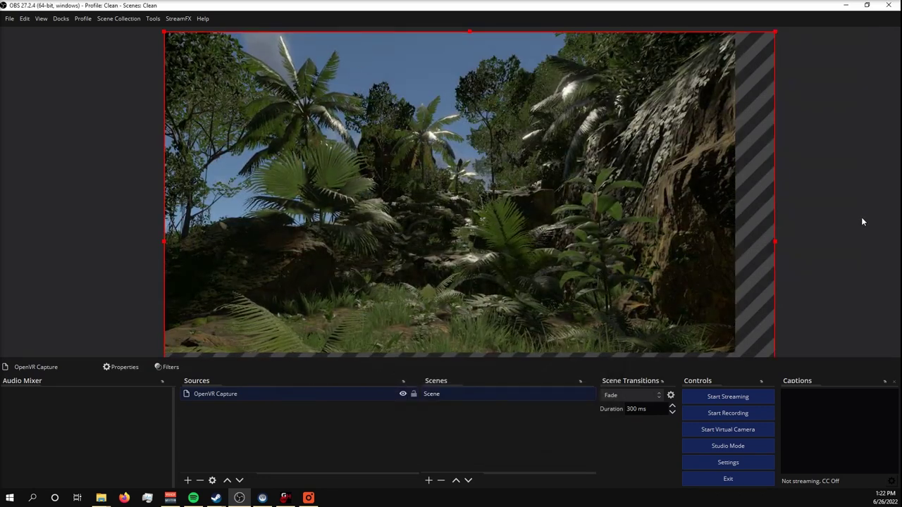
left_click_drag(775, 243, 730, 242)
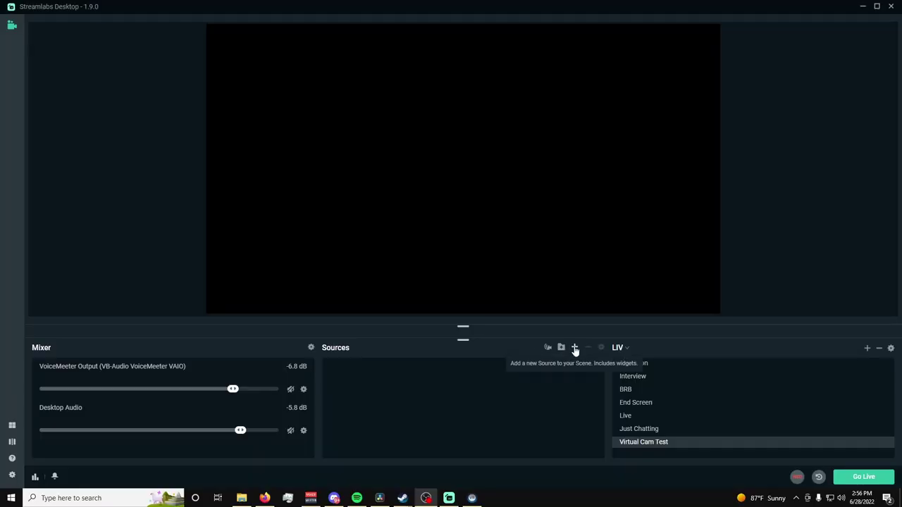
Add a new OpenVR Capture source to the scene
left_click(575, 348)
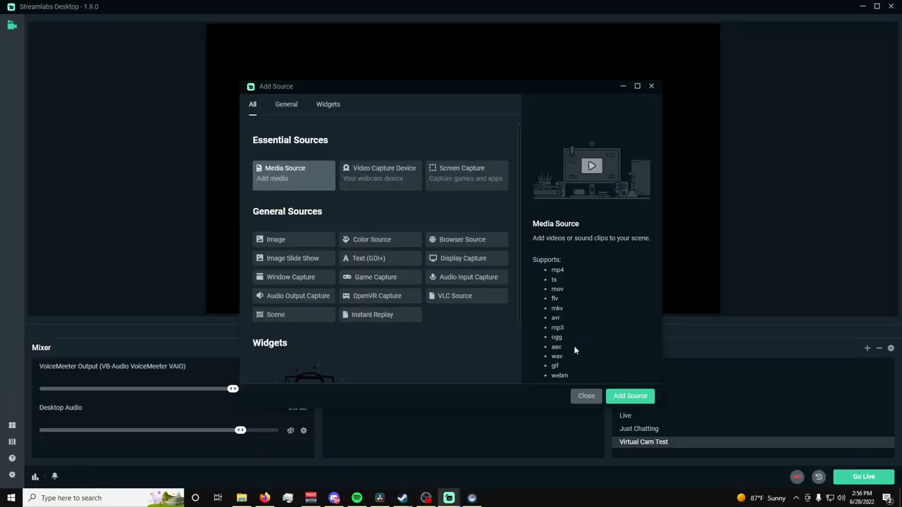
left_click(393, 297)
left_click(618, 395)
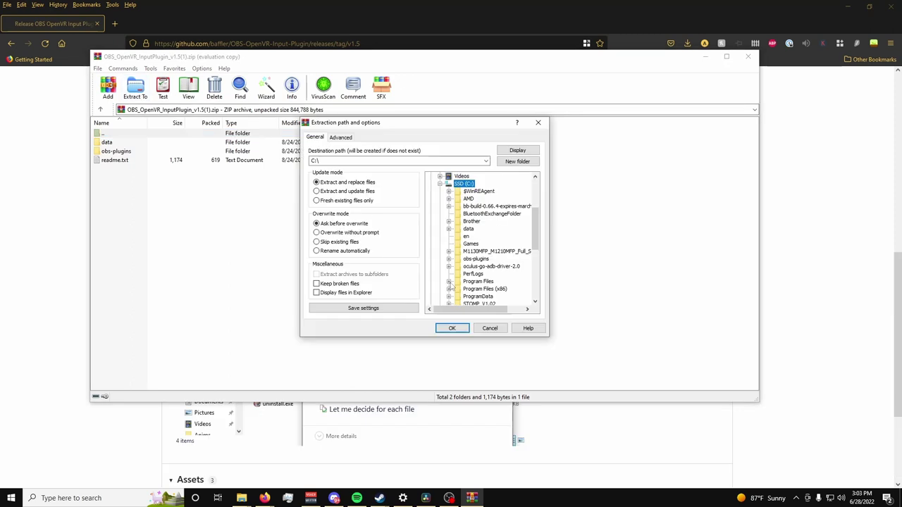
Extract the plugin archive into C:\Program Files\obs-studio, replacing all existing files
left_click(449, 282)
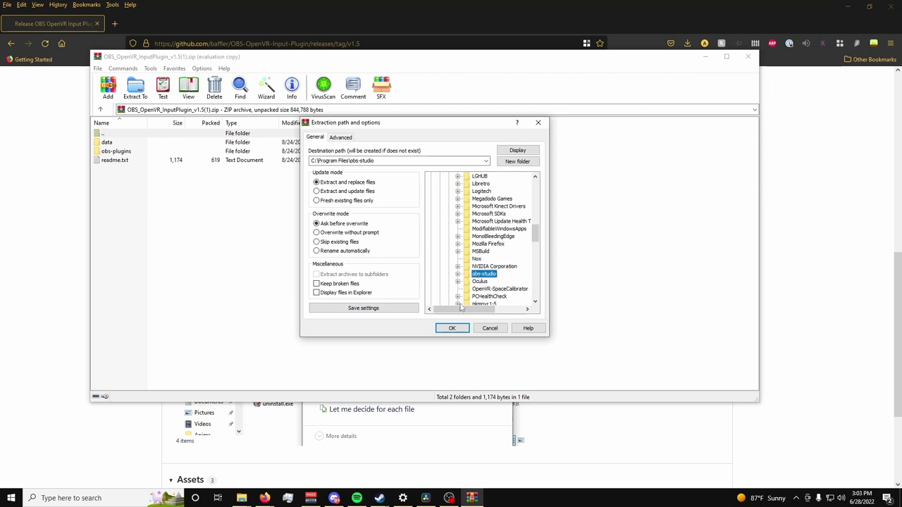
left_click(455, 328)
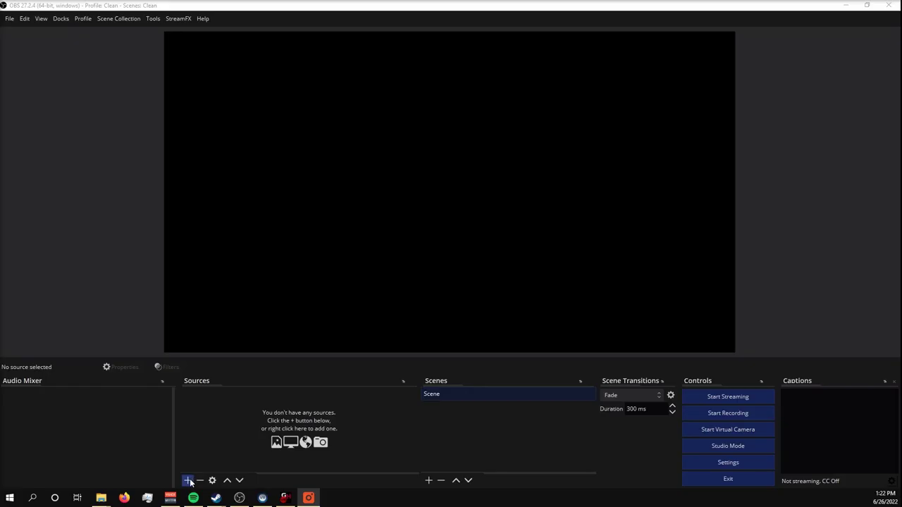
left_click(189, 481)
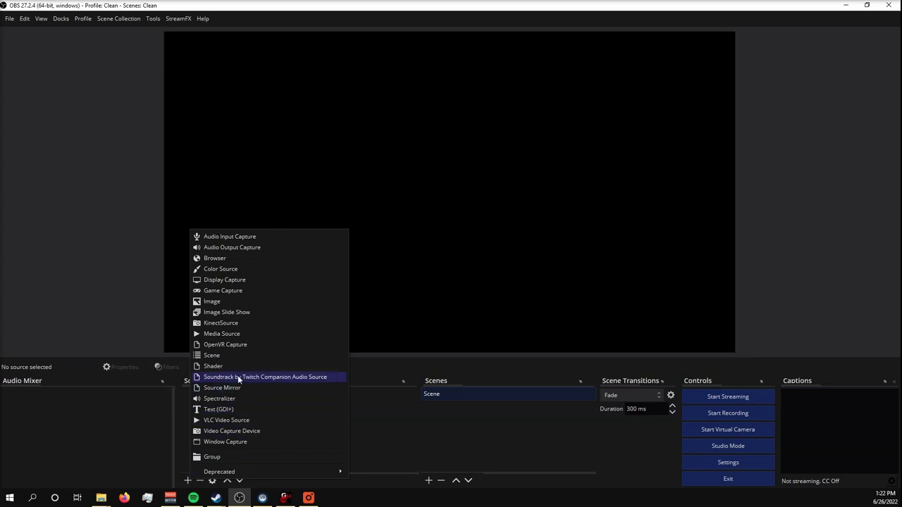
Add an OpenVR Capture source with its default name 'OpenVR Capture'
left_click(239, 345)
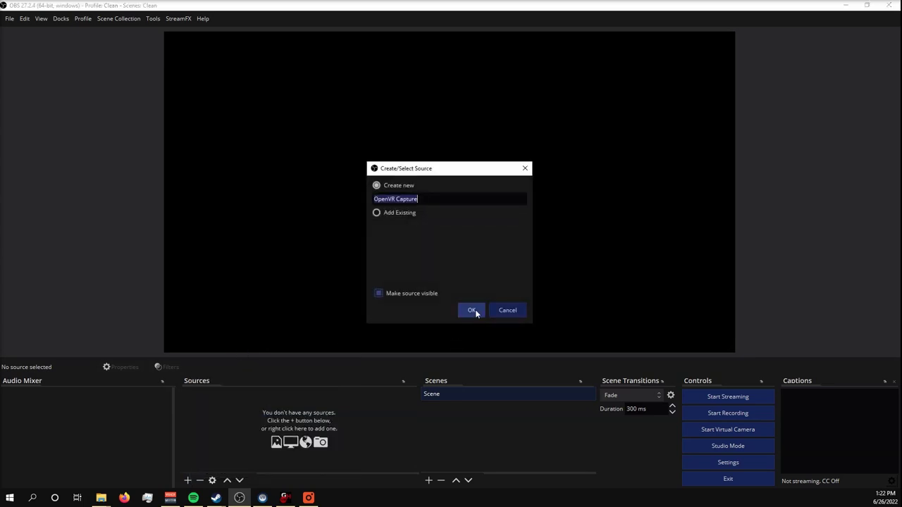
left_click(472, 311)
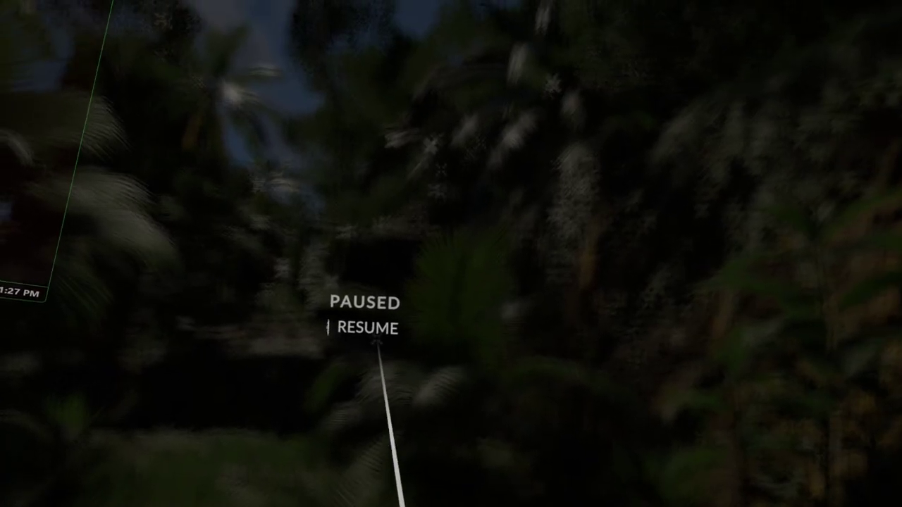
Resume the paused game in SteamVR and launch LIV's First Person Stabilizer
left_click(380, 344)
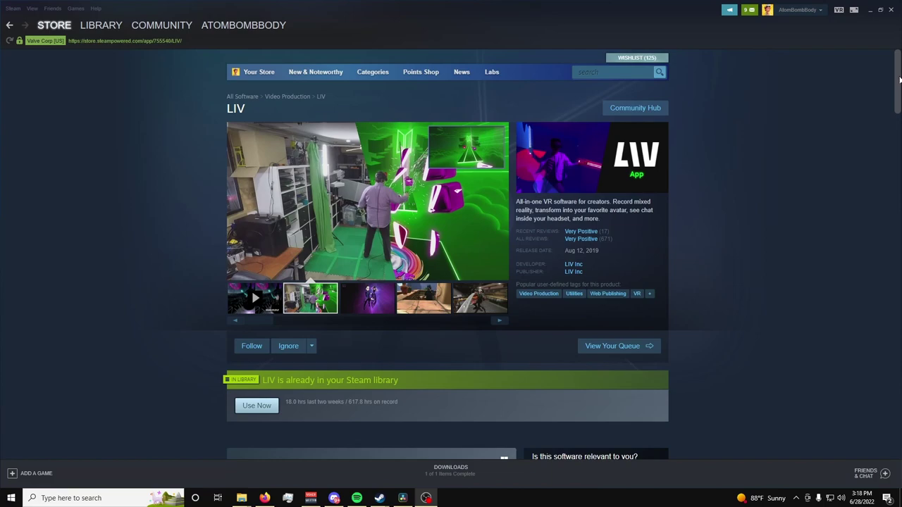
left_click(268, 230)
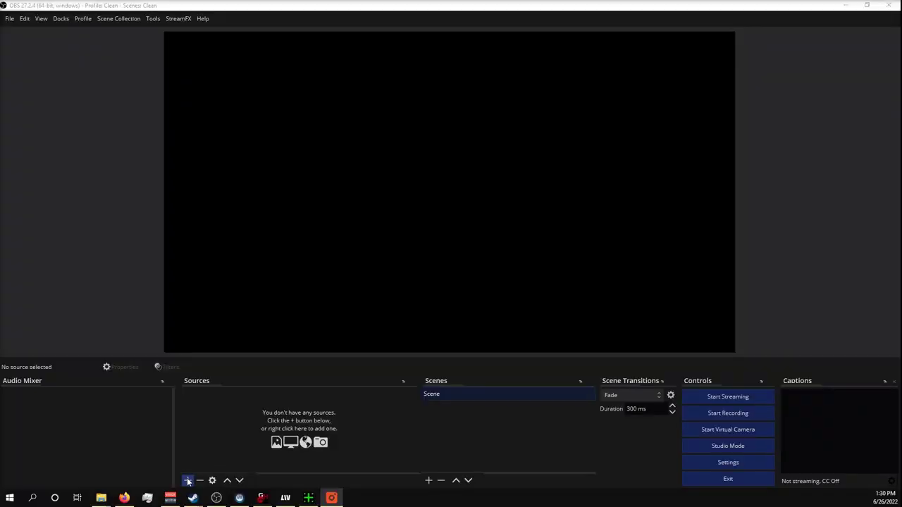
left_click(188, 480)
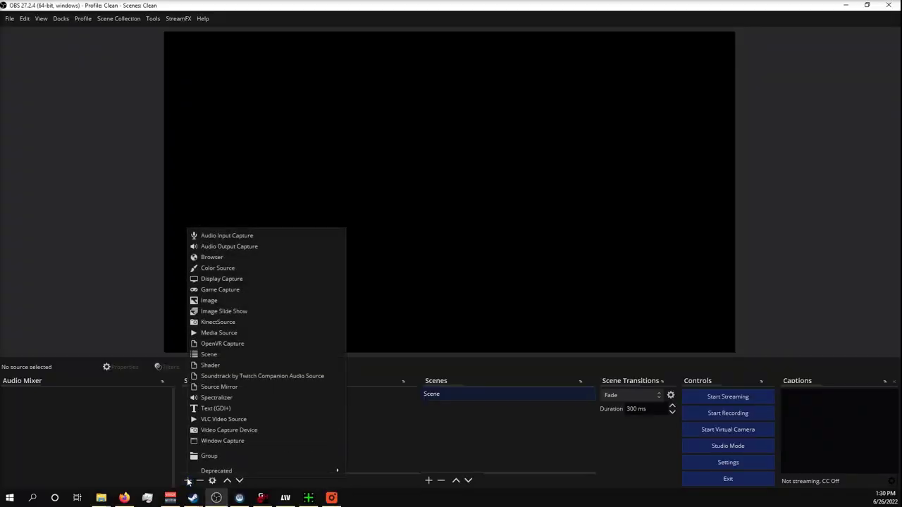
Add a Game Capture source set to capture the LIV First-Person Stabilizer window
left_click(230, 291)
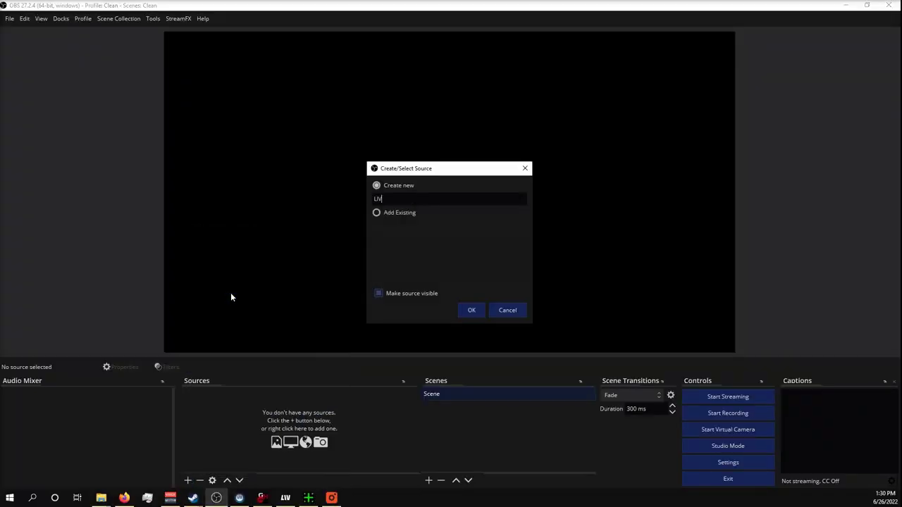
left_click(473, 310)
left_click(439, 374)
left_click(432, 392)
left_click(432, 392)
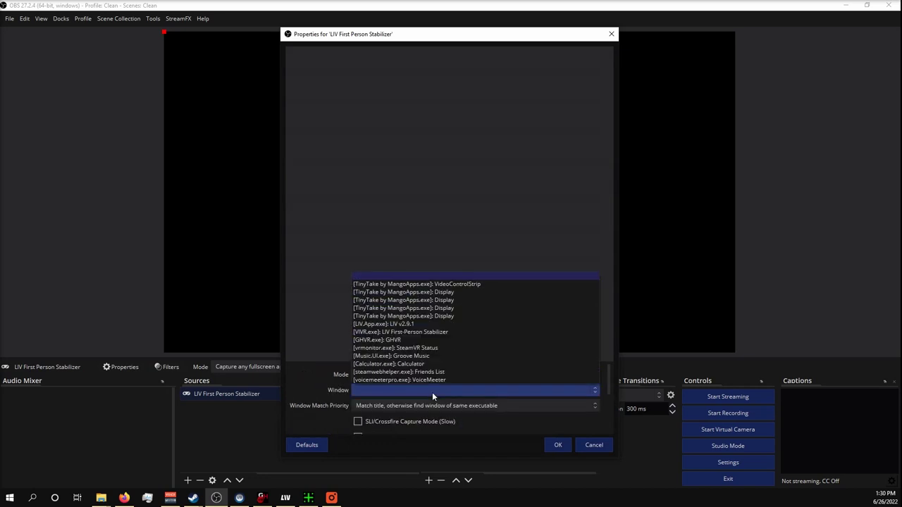
left_click(436, 332)
left_click(558, 445)
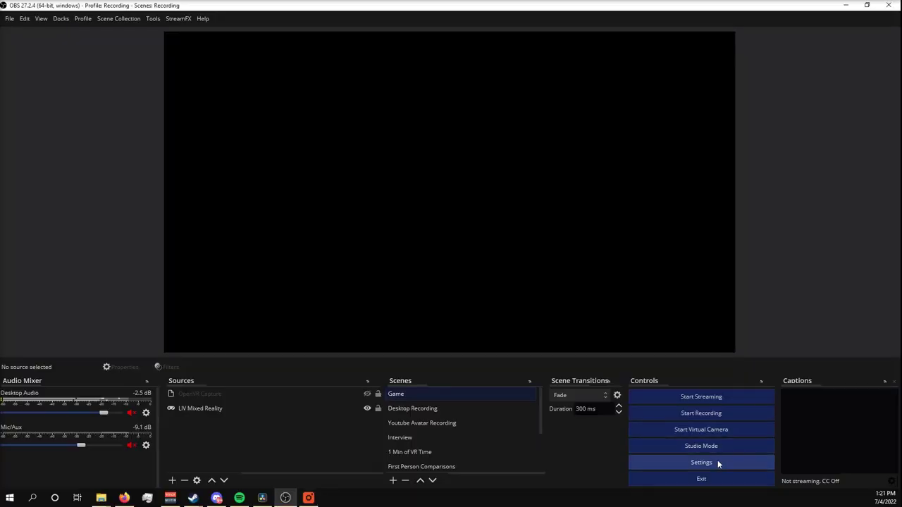
Set OBS output mode to Advanced with mkv as the recording format
left_click(717, 462)
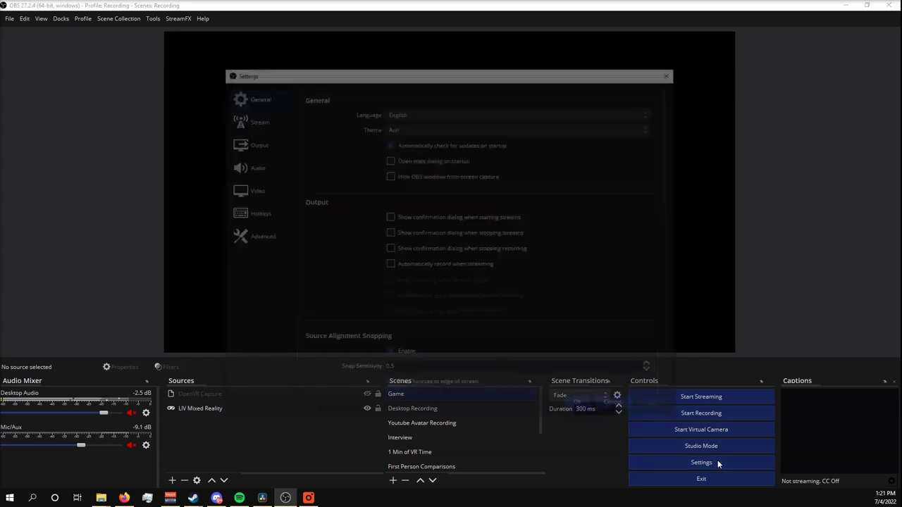
left_click(251, 146)
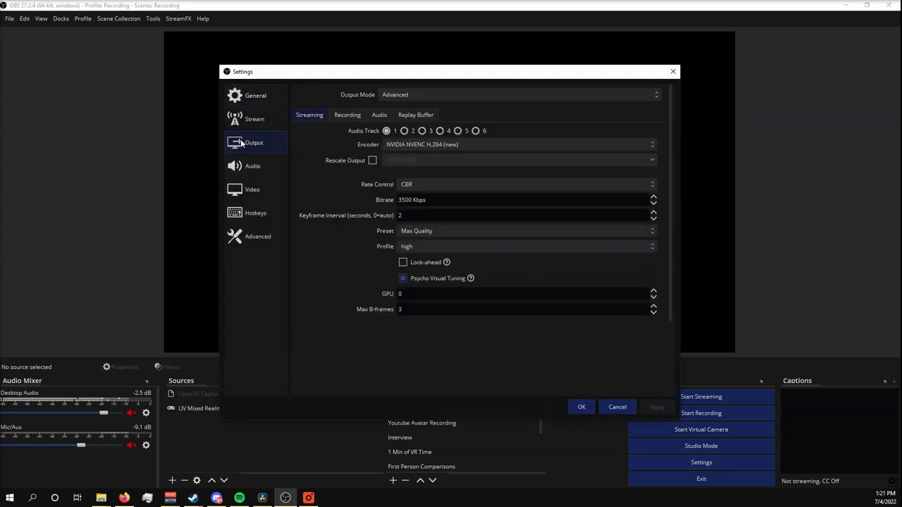
left_click(401, 94)
left_click(399, 105)
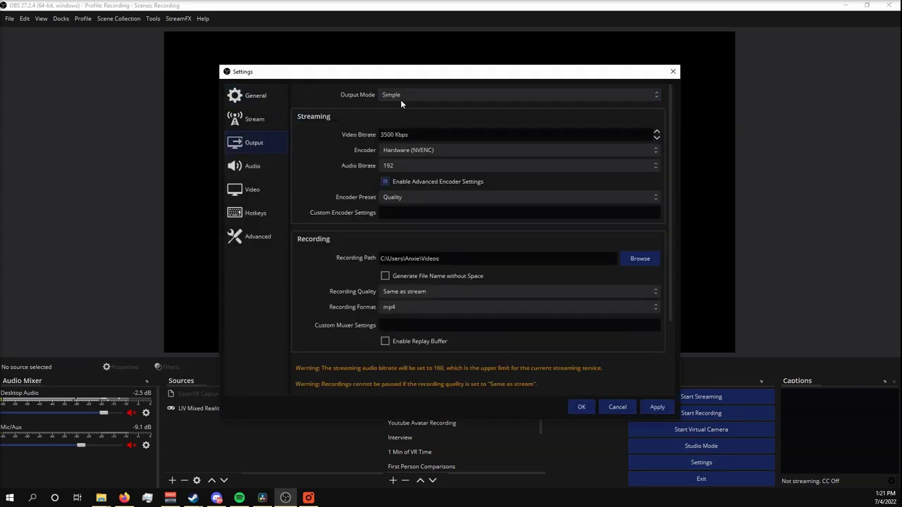
left_click(406, 94)
left_click(392, 113)
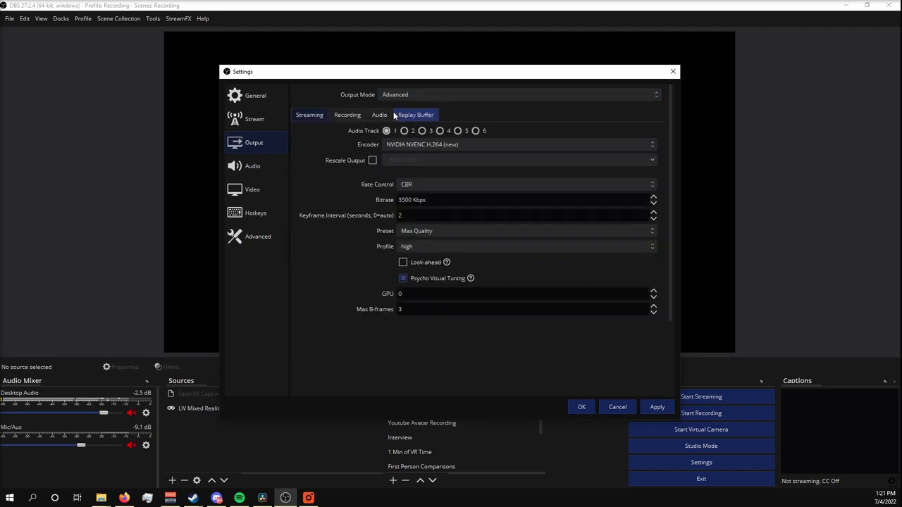
left_click(344, 120)
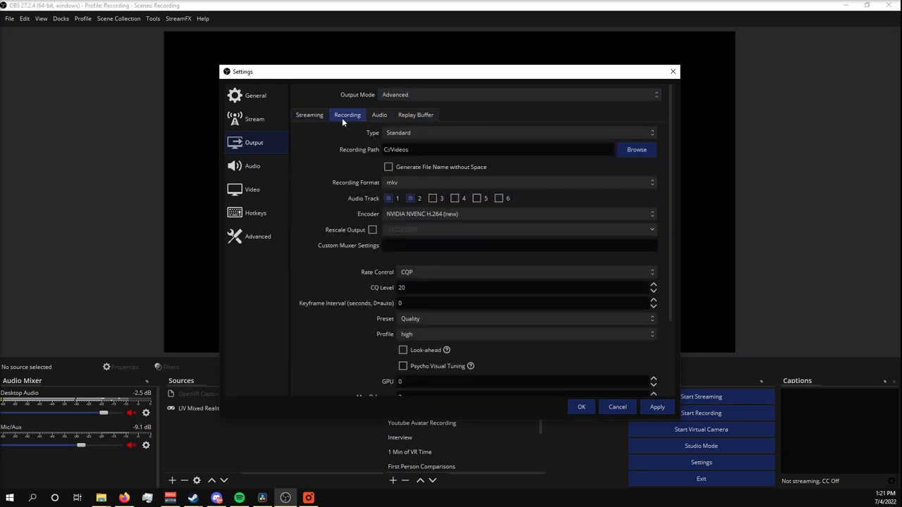
left_click(404, 182)
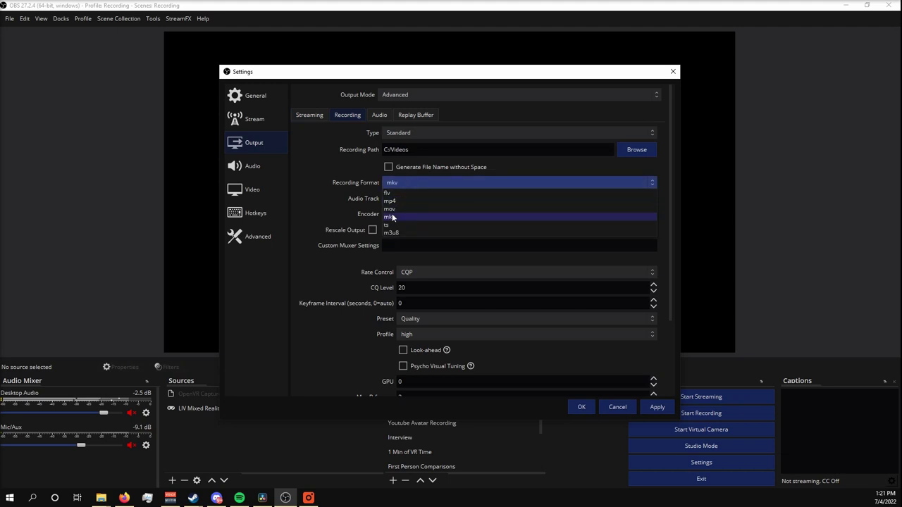
left_click(392, 217)
Enable automatic remux to mp4, then drag the MultiTrackAudio clip onto a new Resolve timeline
scroll(304, 227, "down", 2)
left_click(271, 241)
scroll(390, 263, "down", 1)
left_click(390, 261)
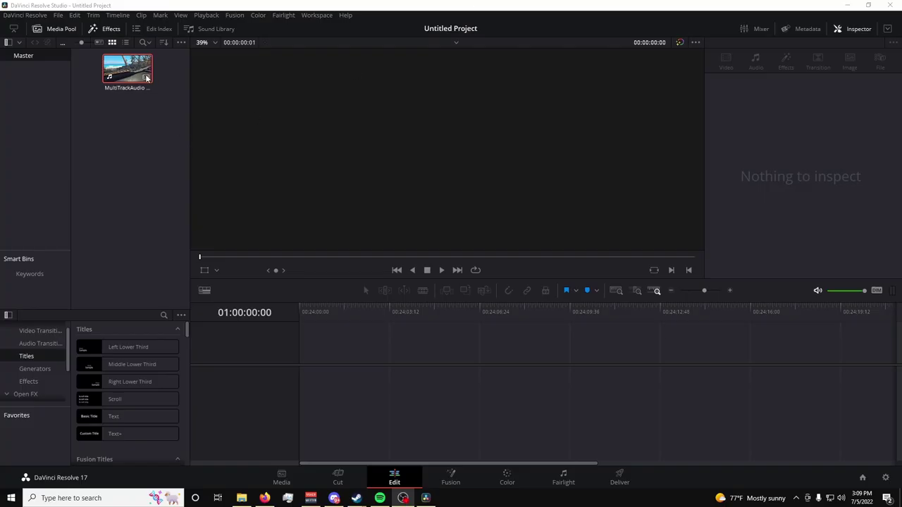
left_click_drag(147, 78, 308, 364)
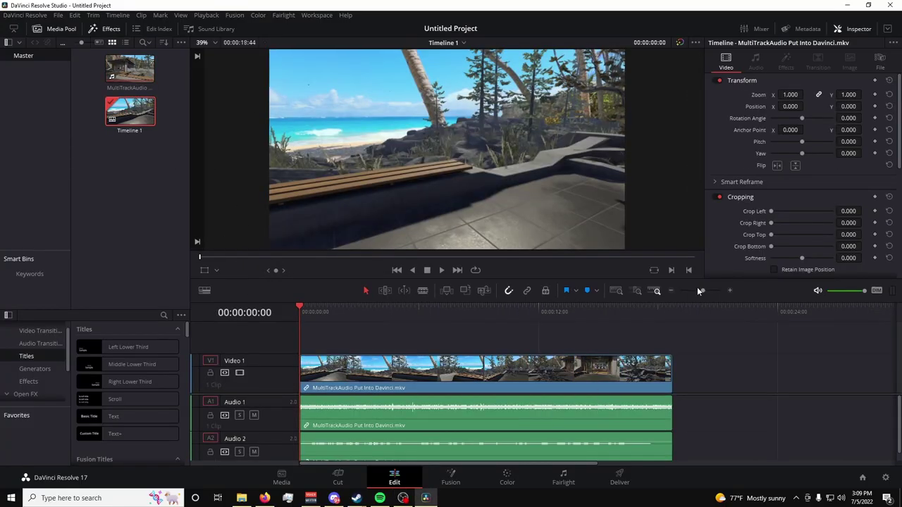
Raise the Audio 2 clip's volume to about 9 dB and lower Audio 1 slightly
left_click(482, 445)
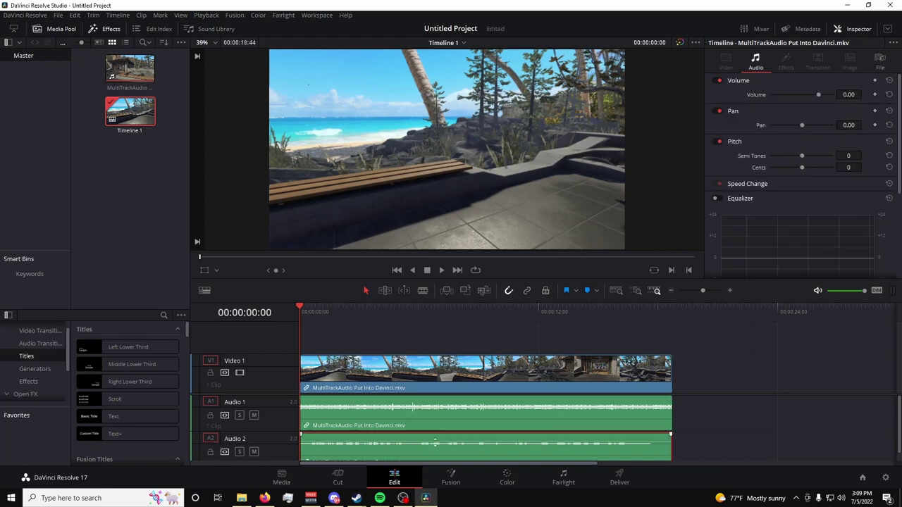
left_click_drag(444, 441, 437, 436)
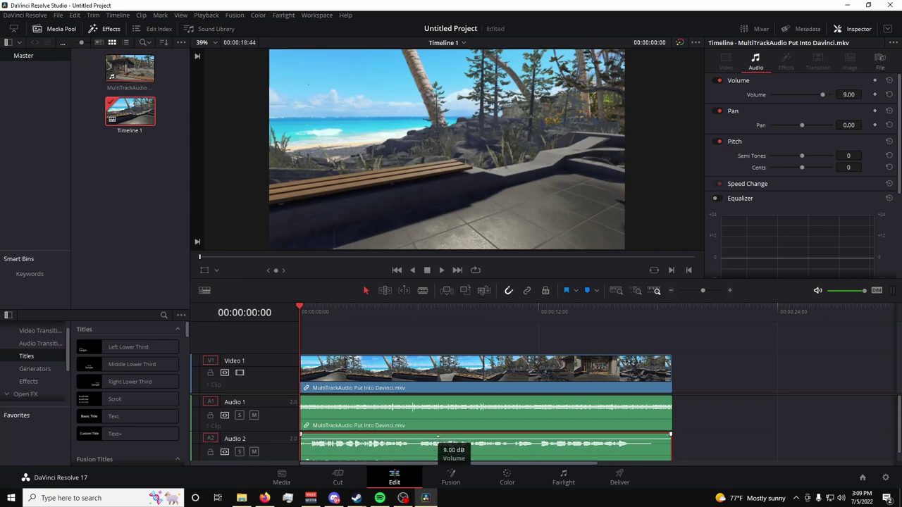
mouse_move(454, 406)
left_mouse_down()
mouse_move(455, 355)
mouse_move(454, 405)
left_mouse_up()
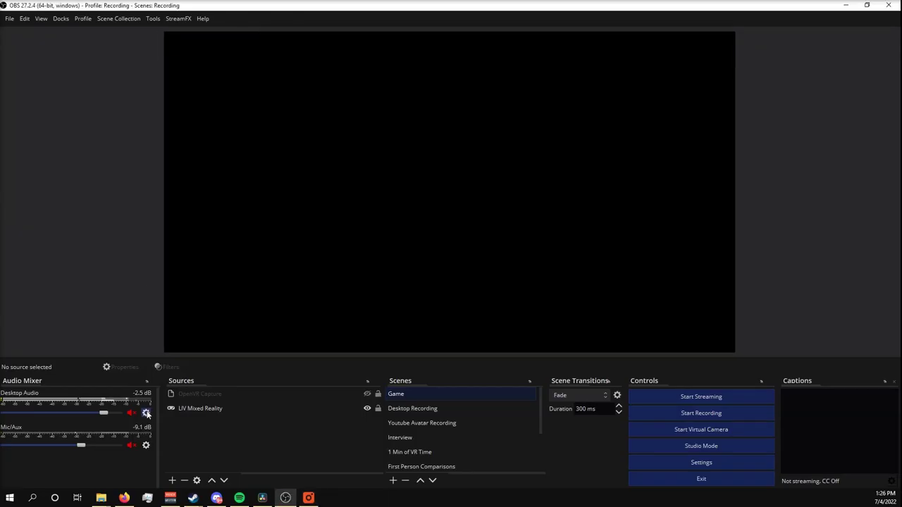
left_click(146, 412)
Widen Advanced Audio Properties to show tracks 4–6 and remove Mic/Aux from track 6
left_click(162, 407)
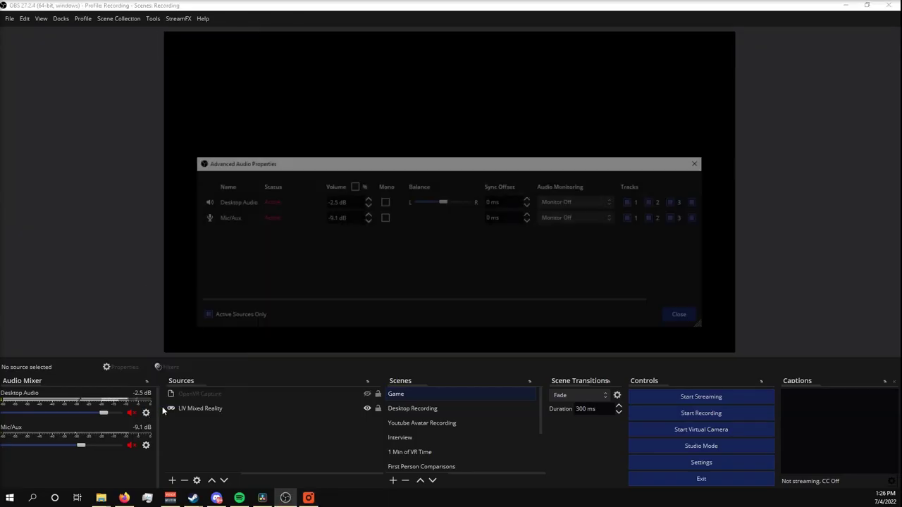
left_click_drag(703, 326, 785, 329)
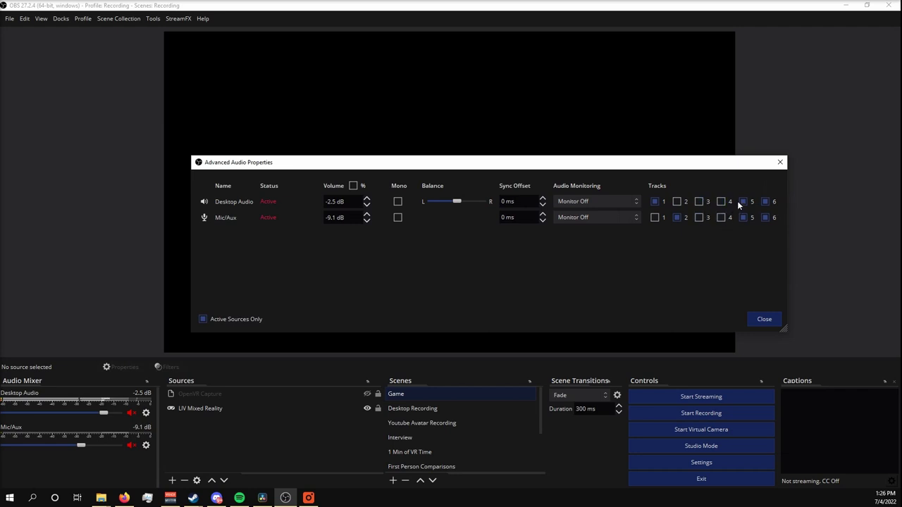
left_click(765, 216)
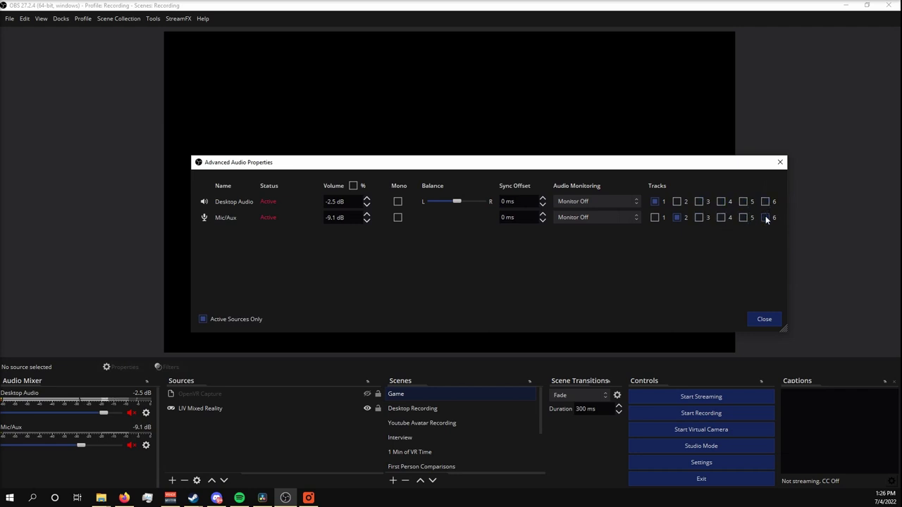